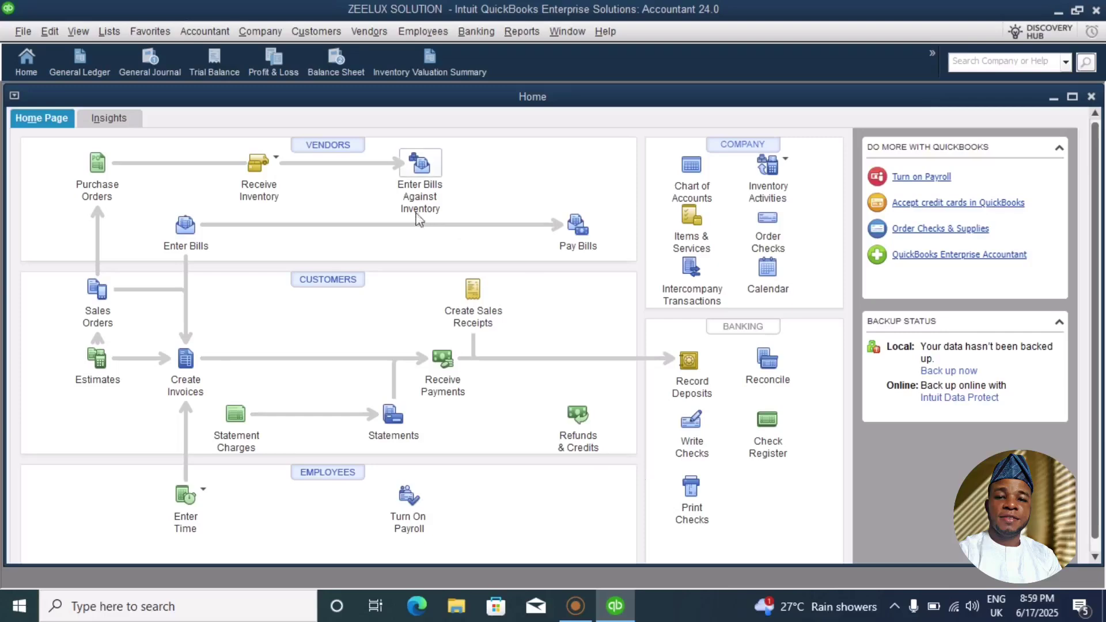
Open the Vendor Center's Vendors tab and start a blank New Vendor form.
left_click(329, 145)
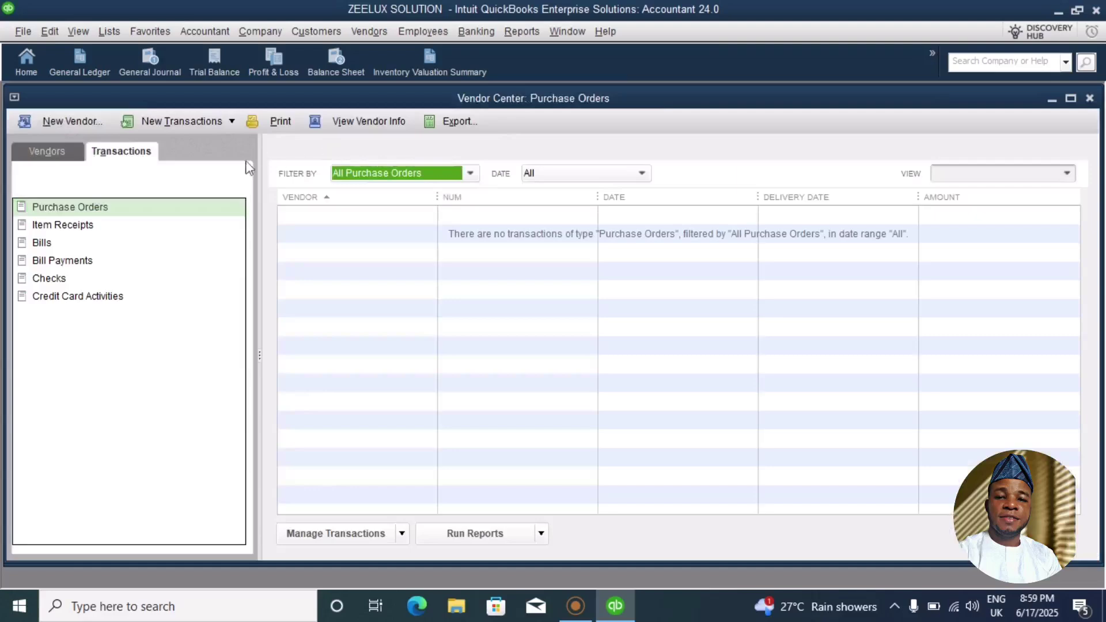
left_click(70, 154)
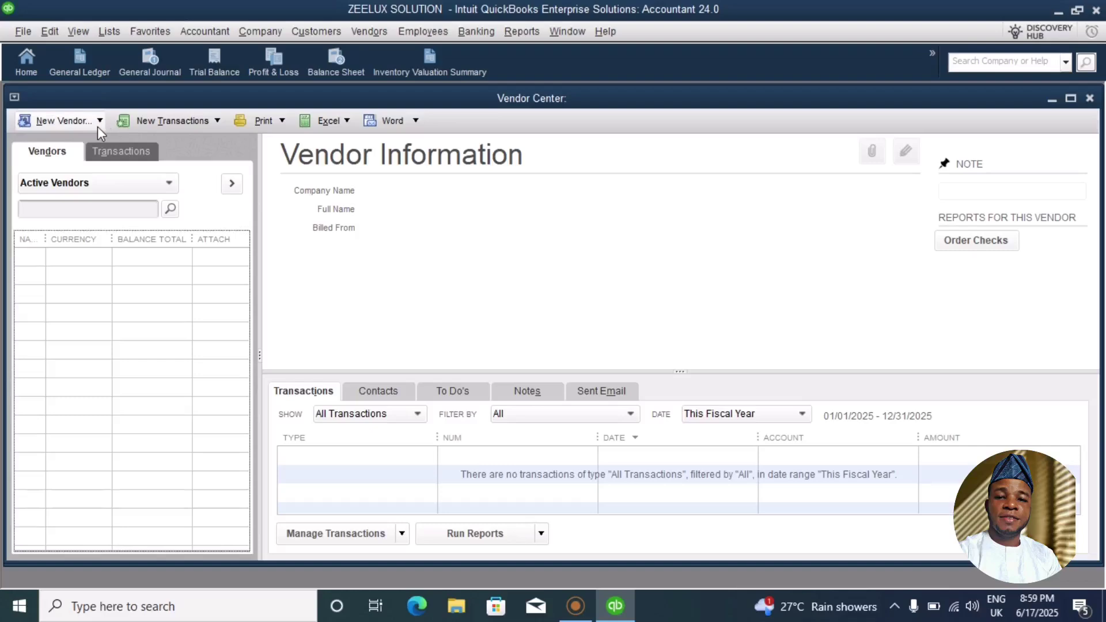
left_click(348, 121)
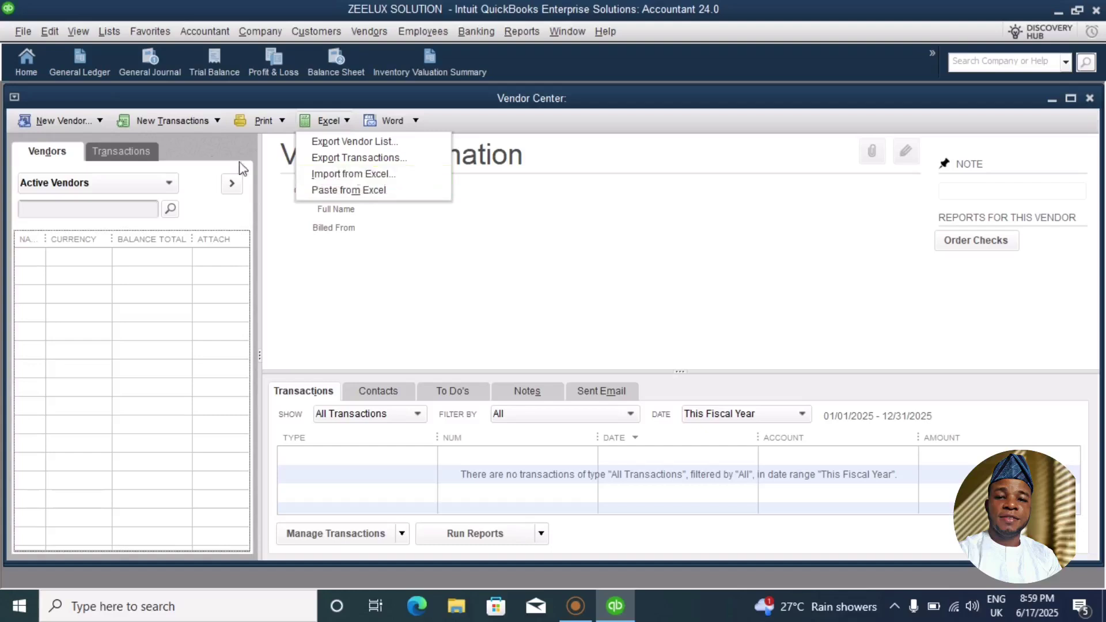
left_click(101, 120)
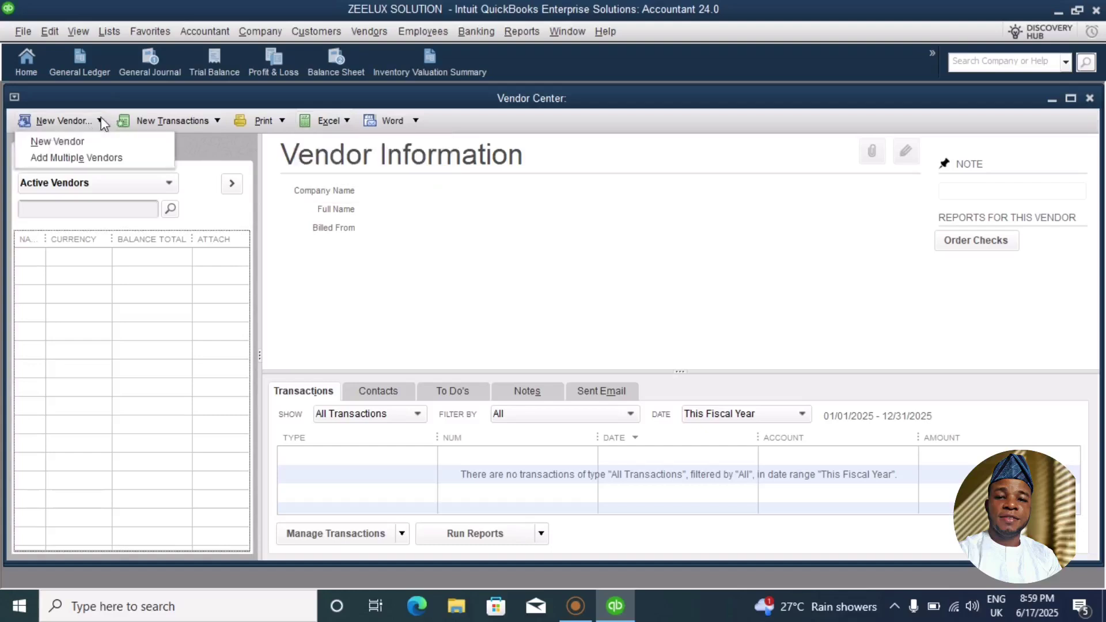
left_click(69, 147)
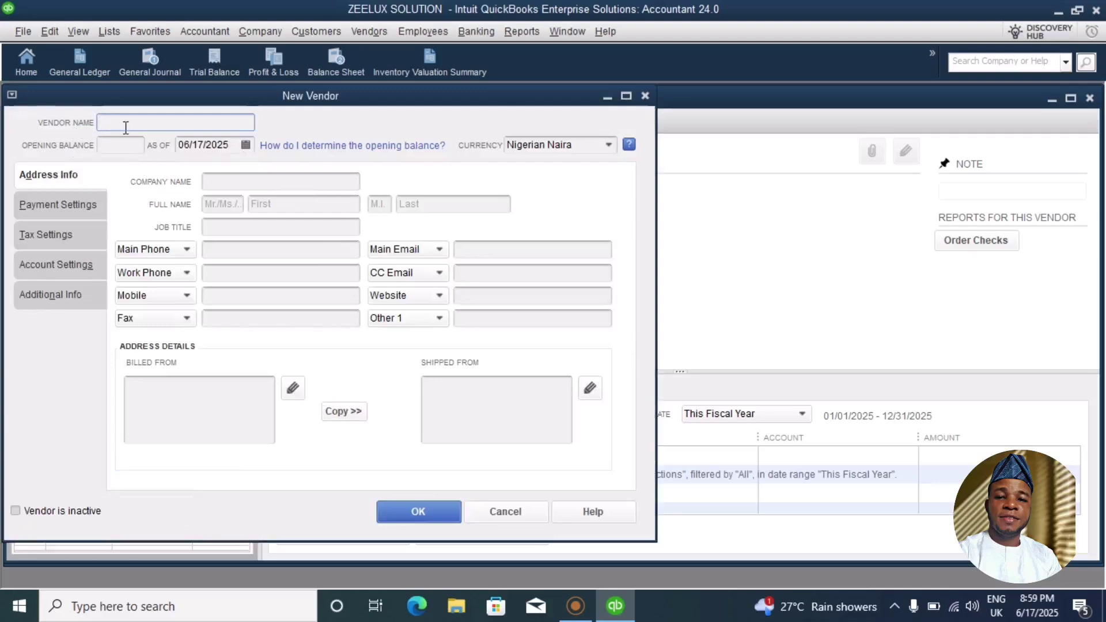
Enter vendor name Santos and company name Santos Chemical ltd.
type("Santos")
left_click(220, 180)
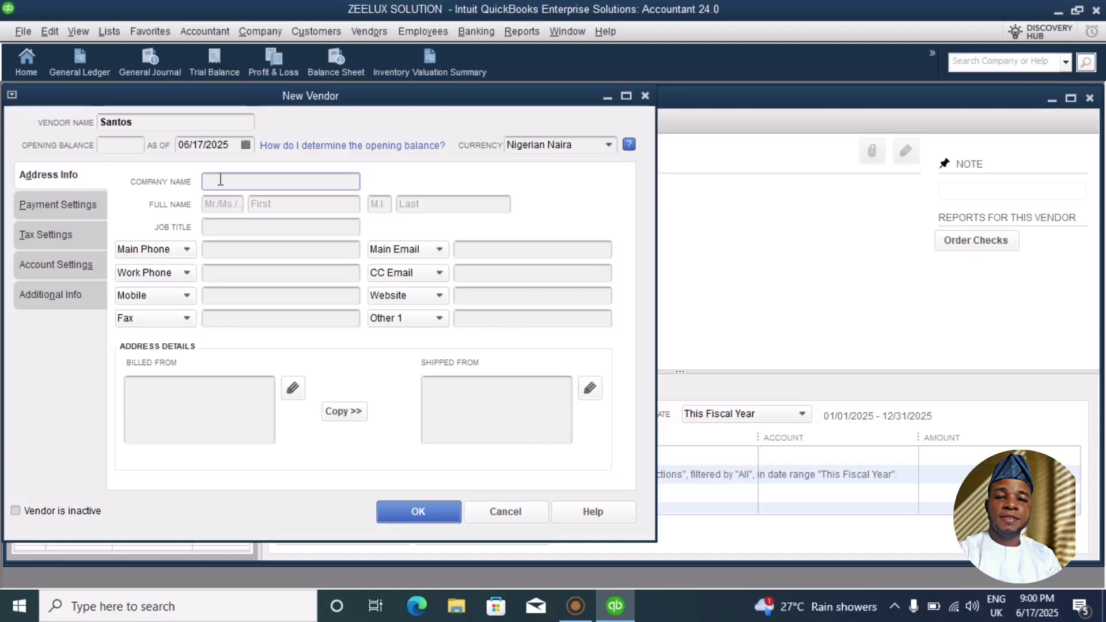
type("Santos Chemical ltd")
Fill in the contact's first and last name for Santos.
left_click(294, 205)
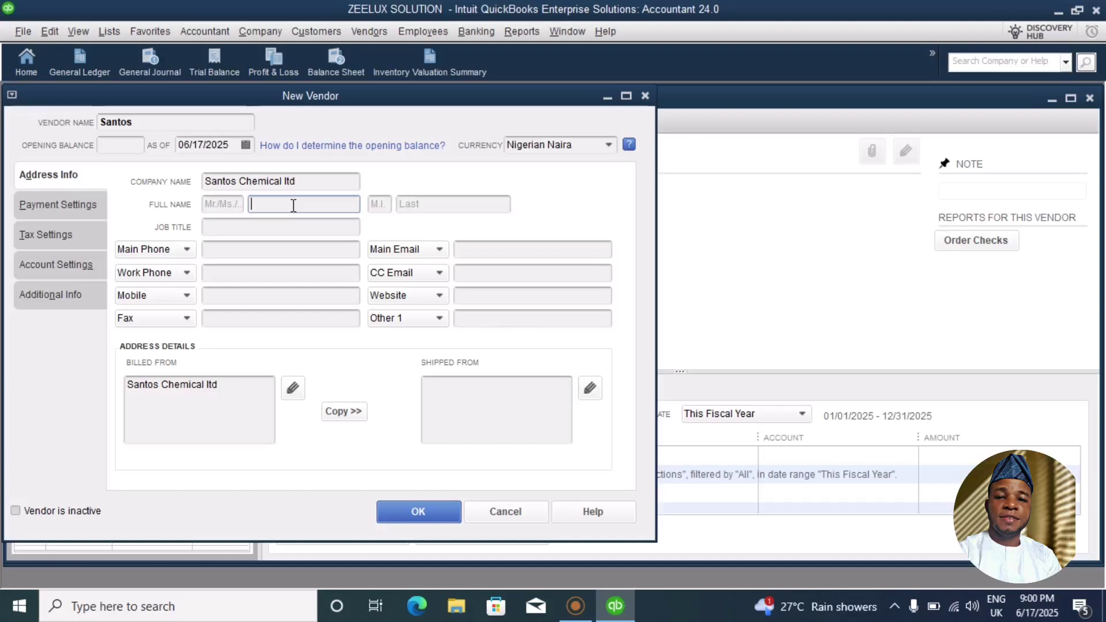
type("y")
key("BackSpace")
left_click(443, 204)
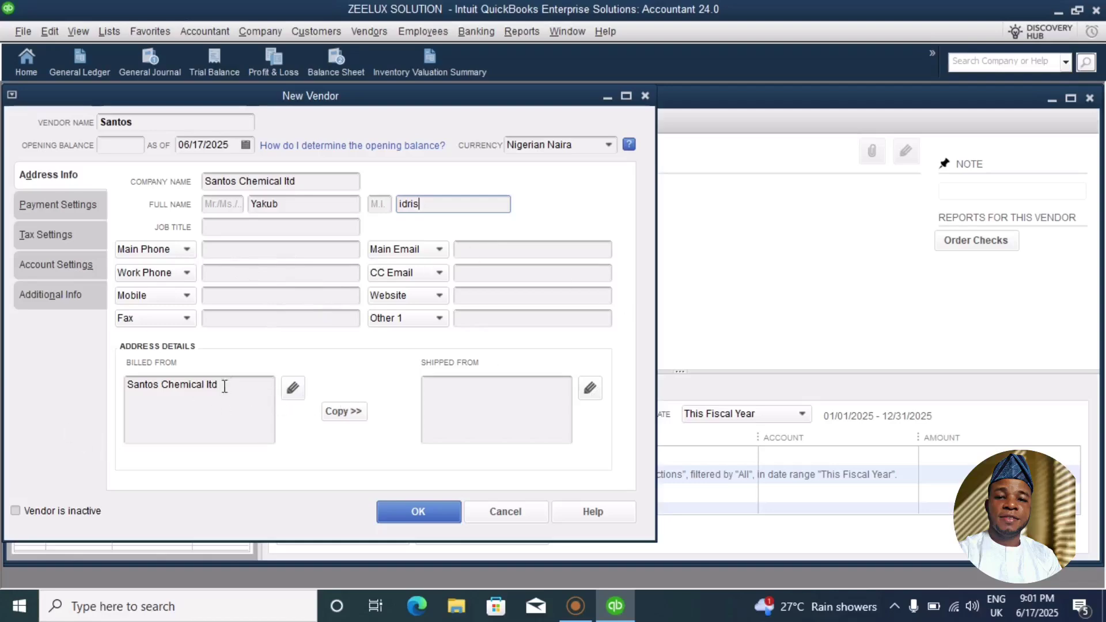
Replace the Santos billed-from address with the vendor's street address and city.
left_click(291, 388)
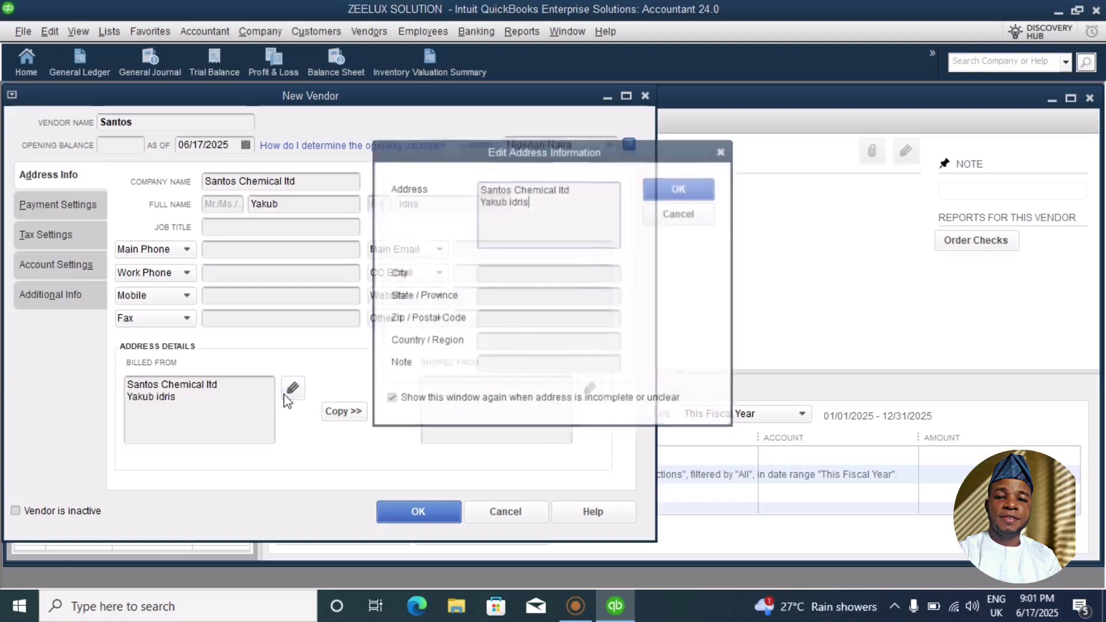
key("BackSpace")
key("BackSpace")
key("BackSpace")
key("BackSpace")
key("BackSpace")
key("BackSpace")
key("BackSpace")
key("BackSpace")
key("BackSpace")
key("BackSpace")
key("BackSpace")
key("BackSpace")
key("BackSpace")
key("BackSpace")
key("BackSpace")
key("BackSpace")
key("BackSpace")
key("BackSpace")
key("BackSpace")
key("BackSpace")
key("BackSpace")
key("BackSpace")
key("BackSpace")
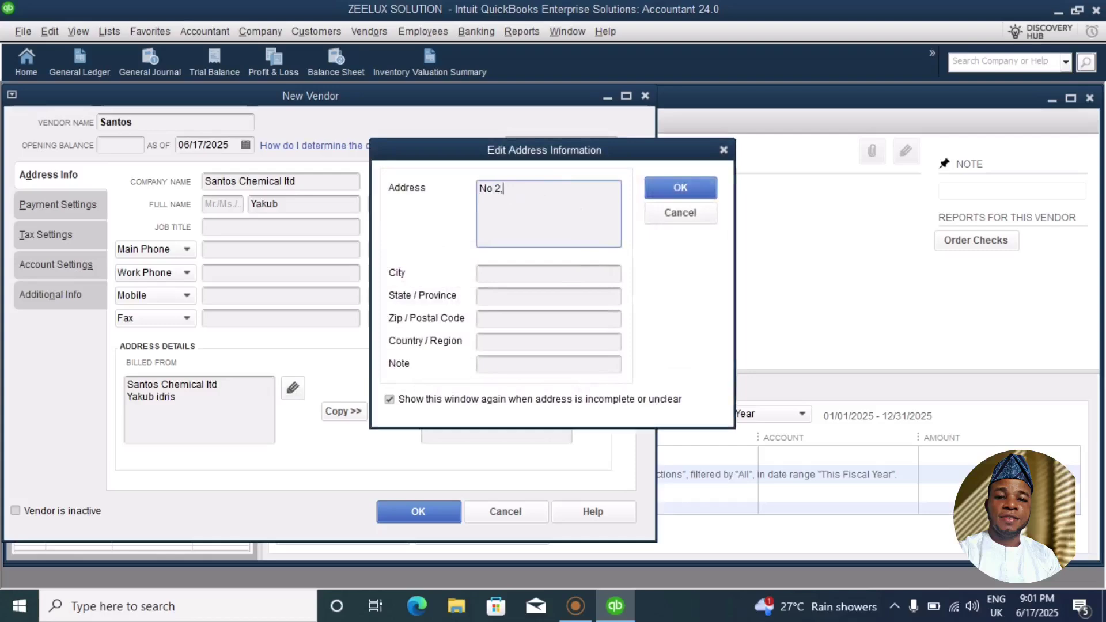
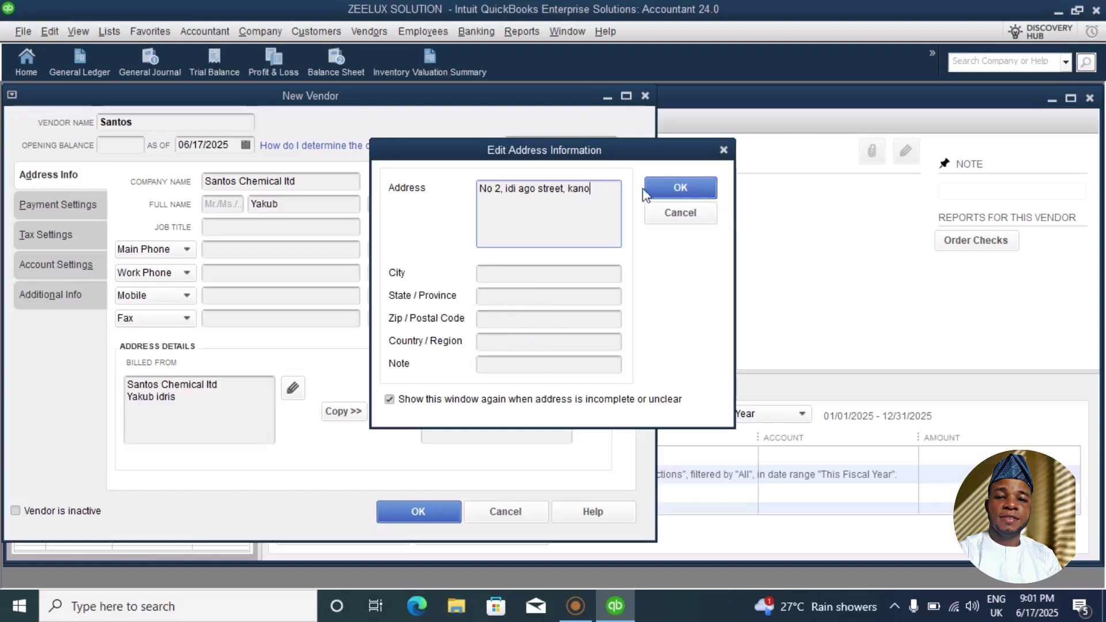
left_click(680, 193)
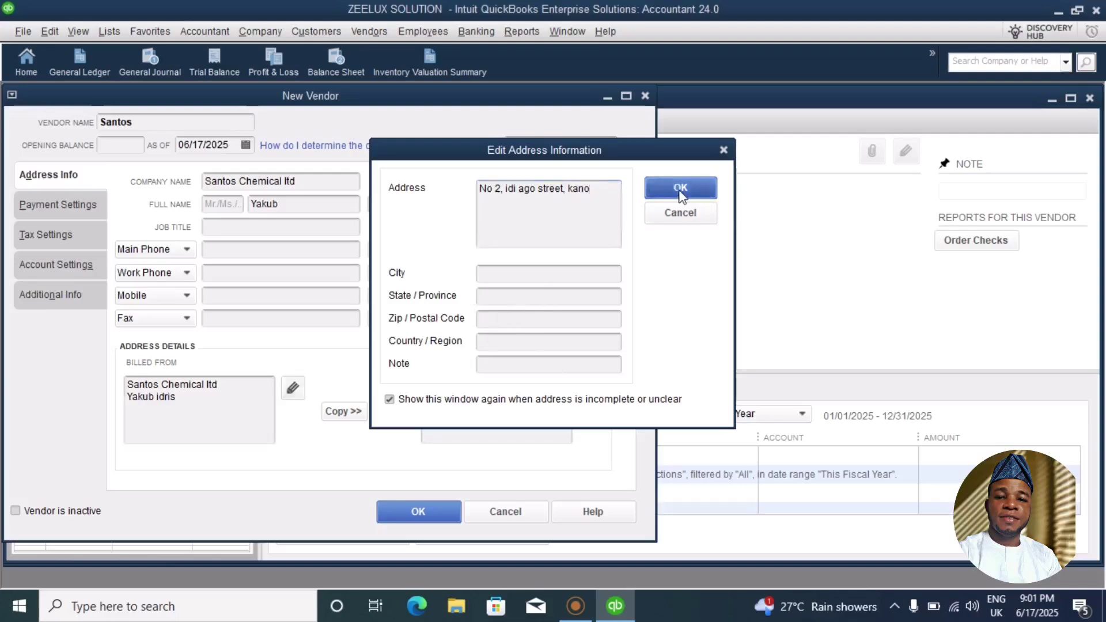
Save vendor Santos, widen the Name column, and review its contacts and record.
left_click(415, 512)
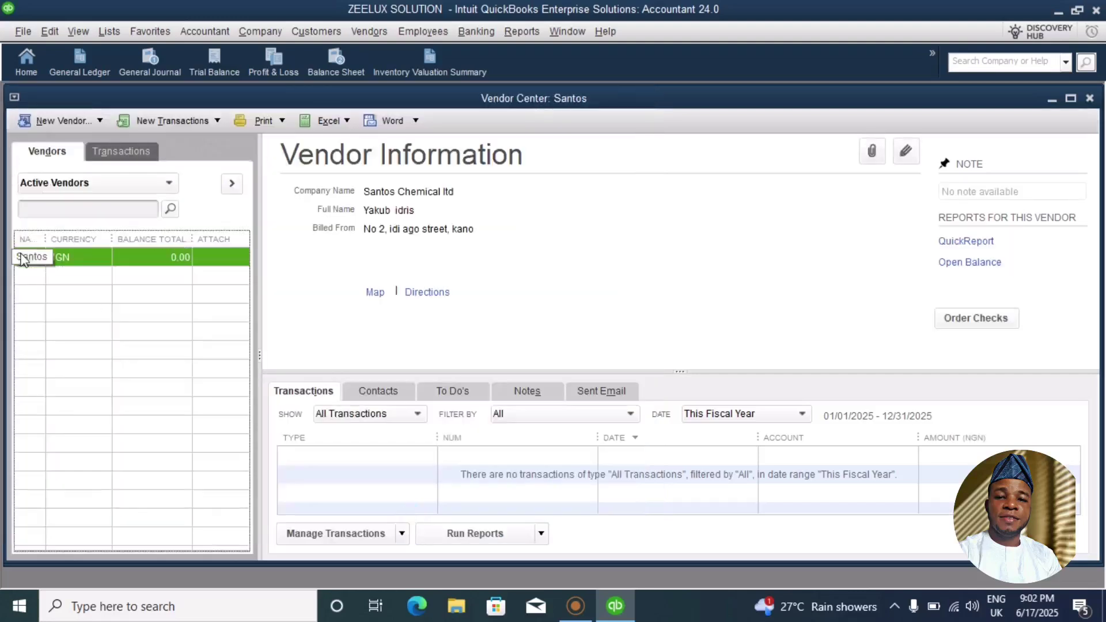
left_click_drag(44, 239, 93, 239)
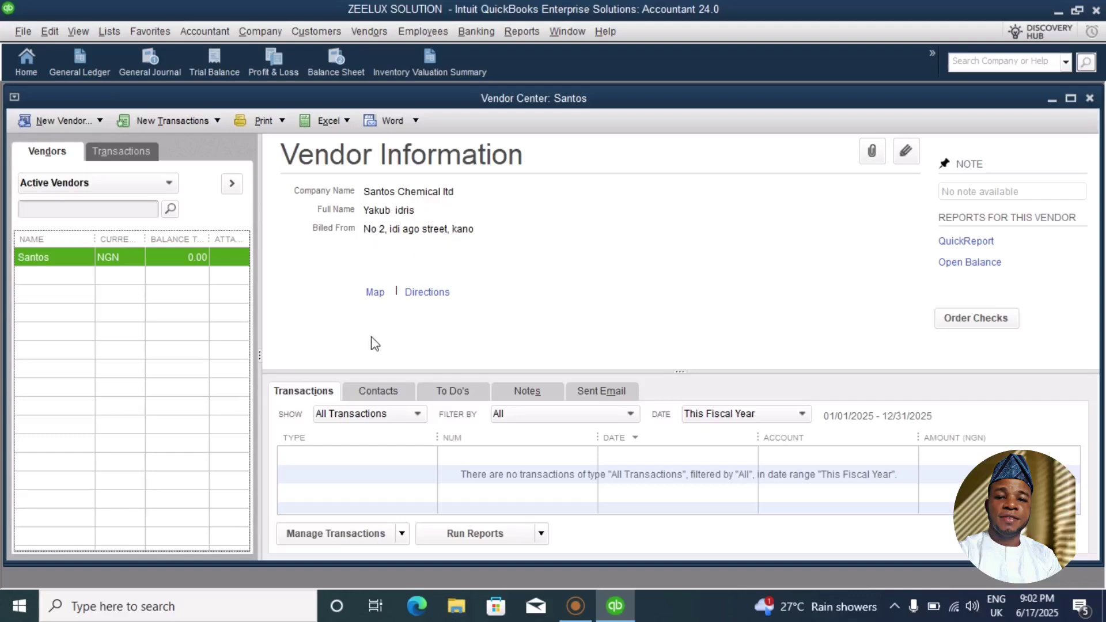
left_click(386, 391)
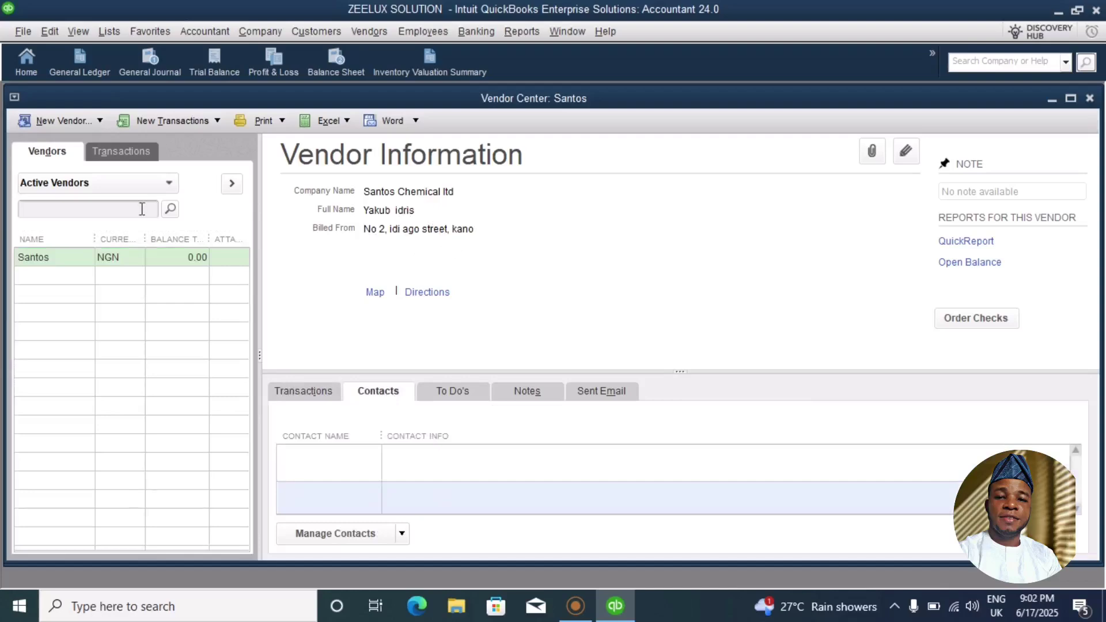
double_click(77, 257)
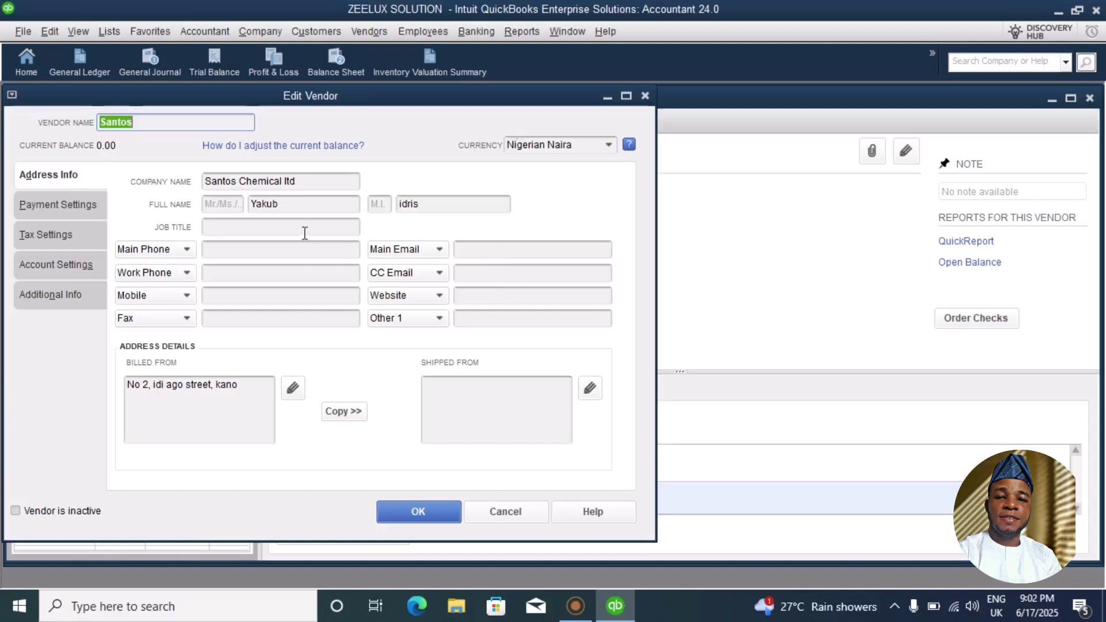
left_click(505, 513)
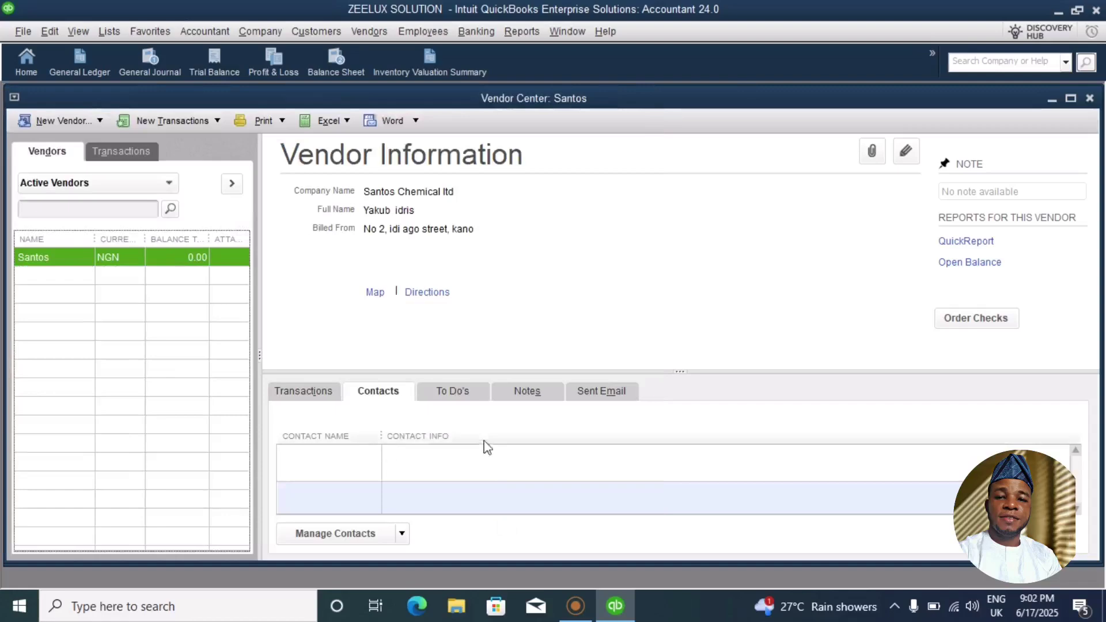
Browse the Santos To Do's and Notes tabs, then bring up the New Vendor options.
left_click(467, 395)
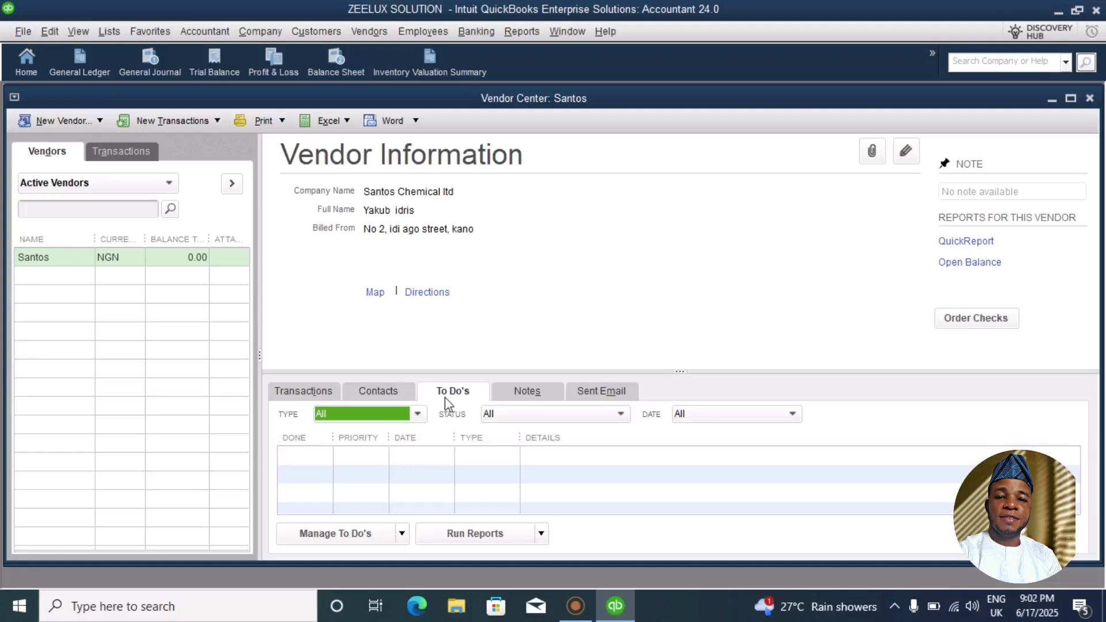
left_click(548, 392)
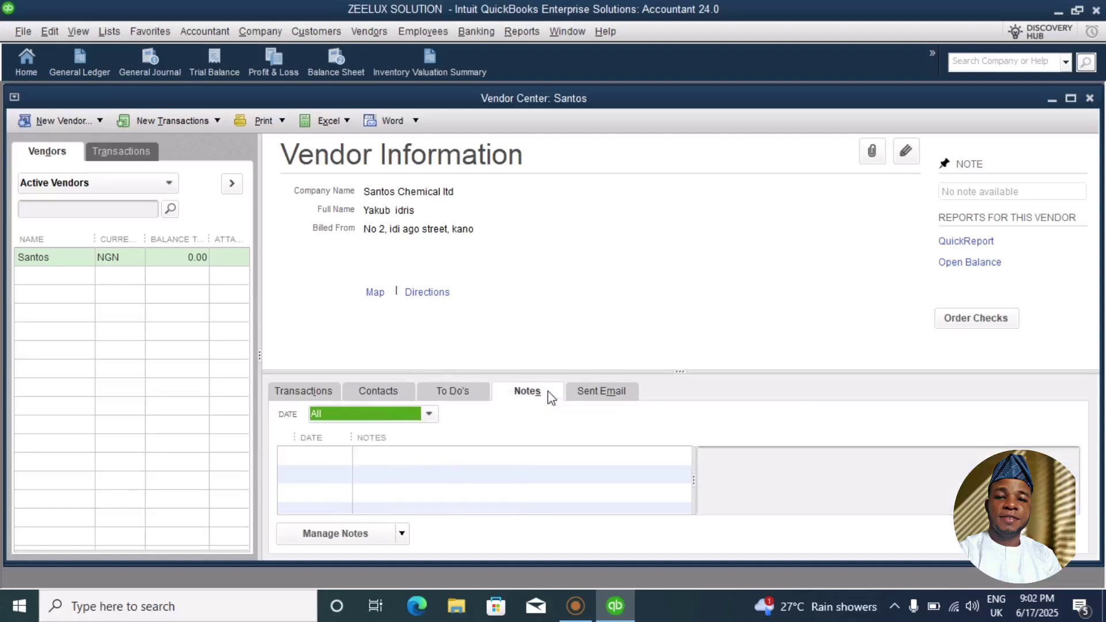
left_click(525, 465)
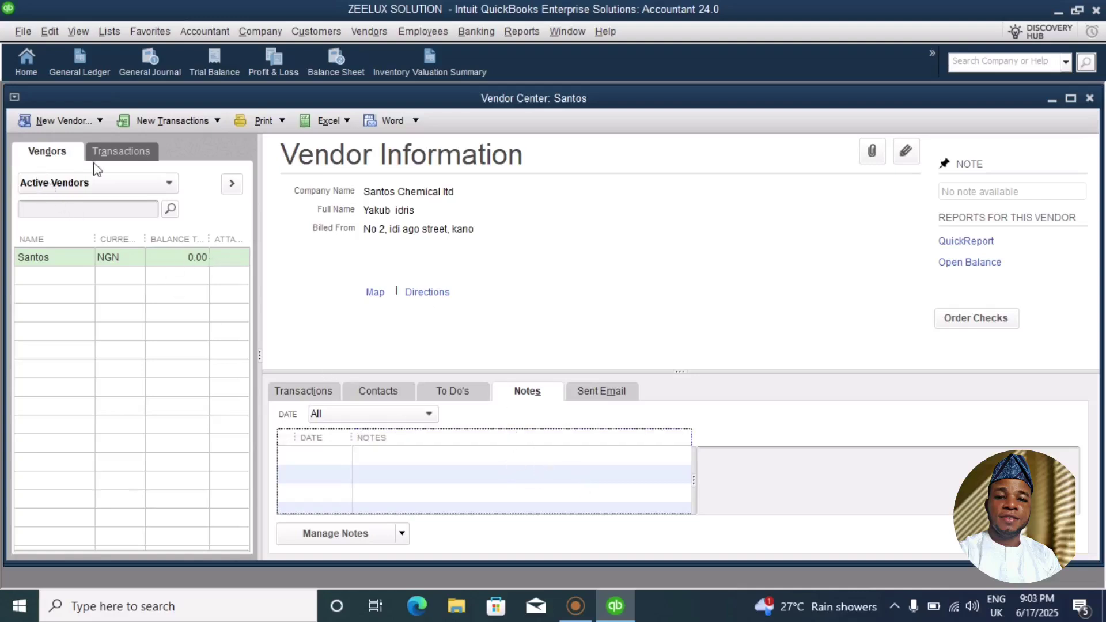
left_click(58, 123)
left_click(57, 141)
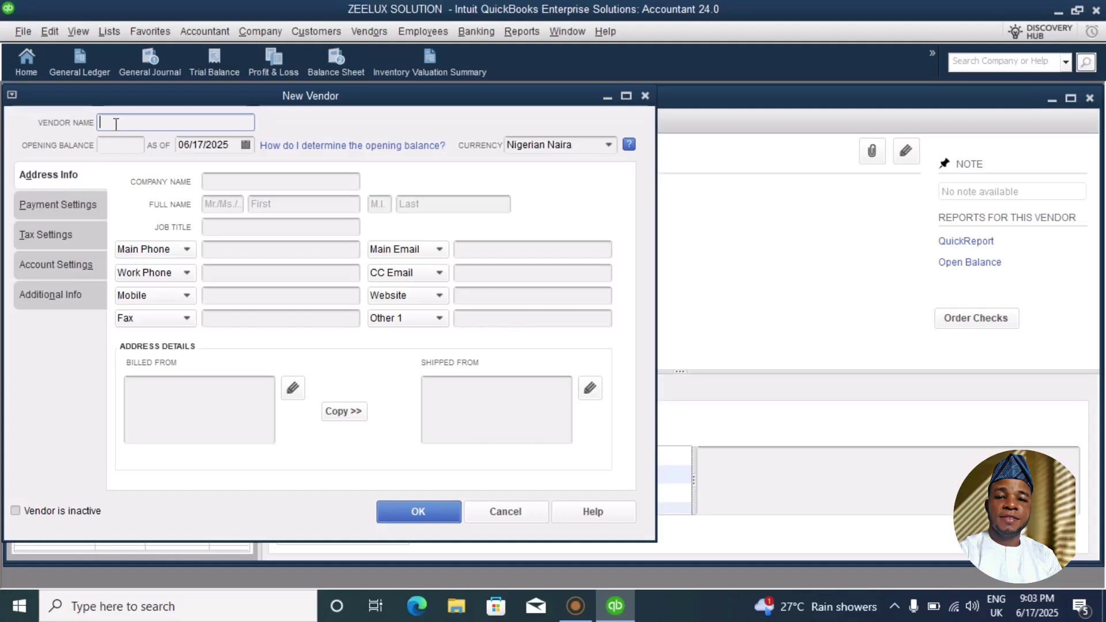
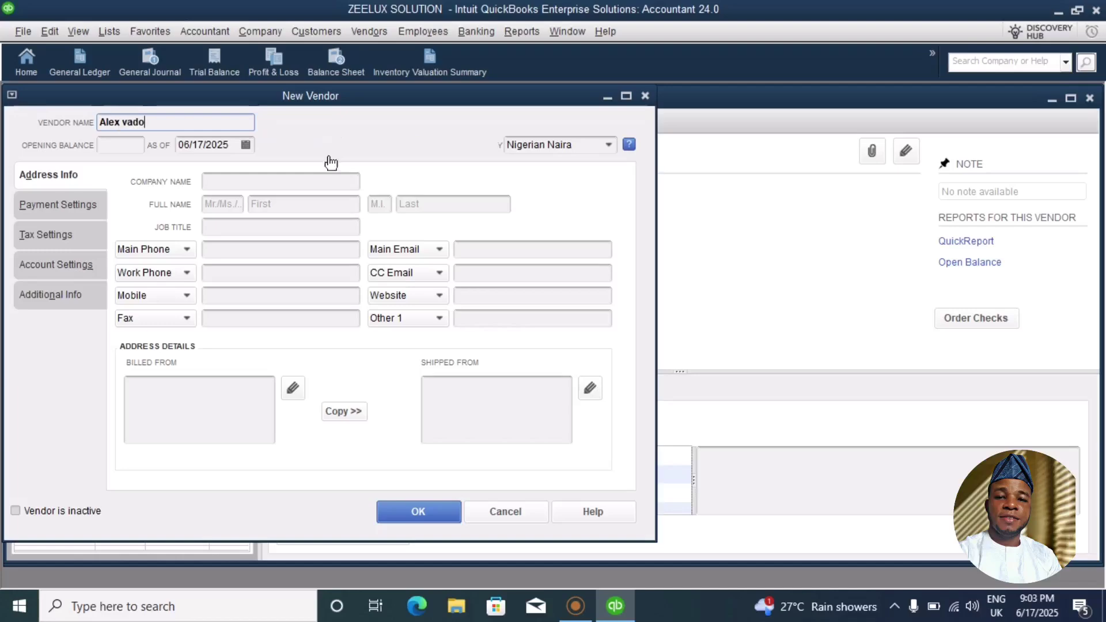
left_click(218, 180)
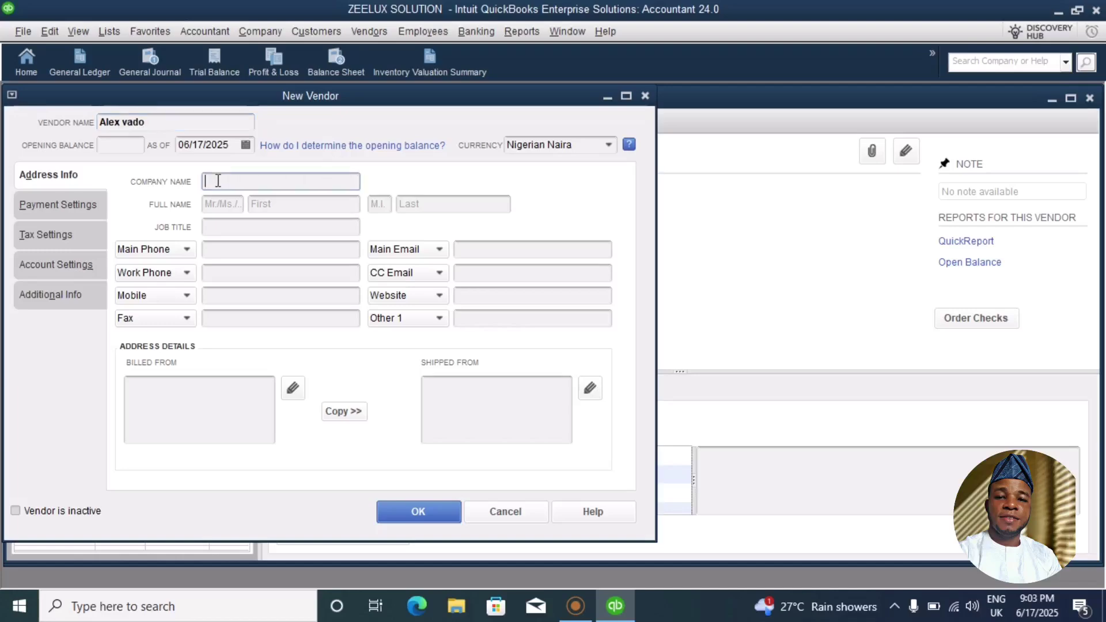
type("alex")
key("BackSpace")
key("BackSpace")
key("BackSpace")
key("BackSpace")
Add the contact's first and last name and open the billing address editor.
left_click(285, 202)
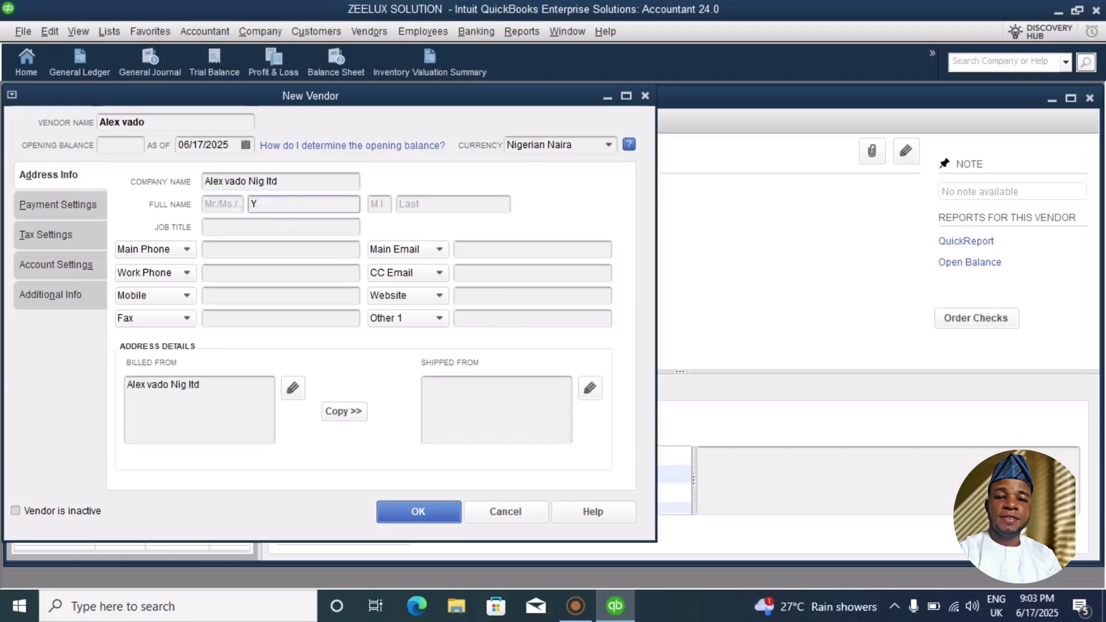
left_click(466, 203)
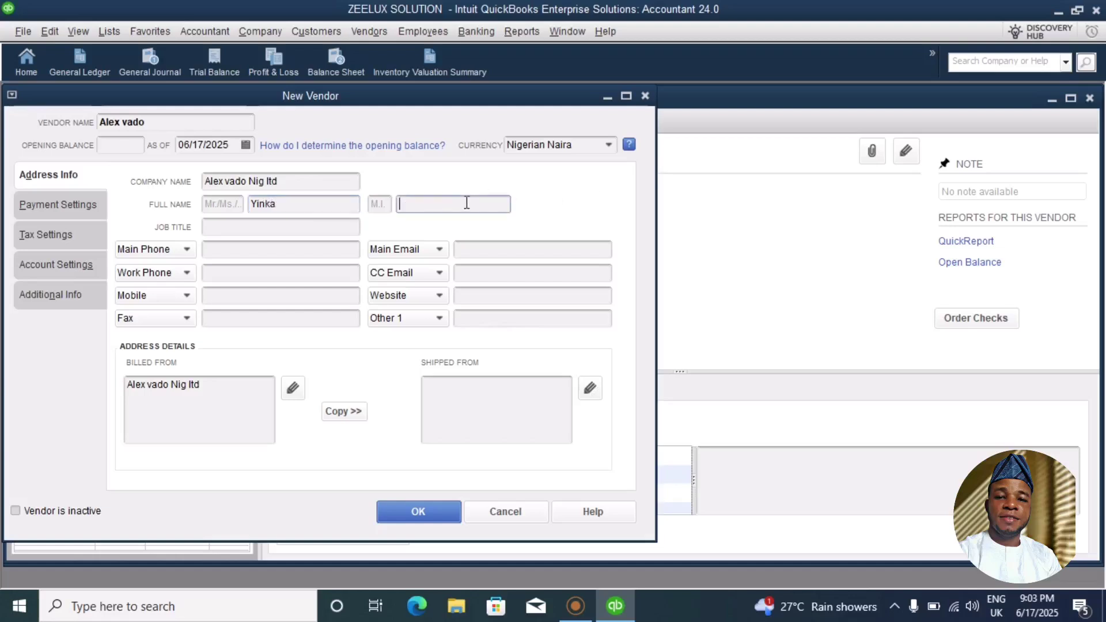
left_click(293, 388)
left_click(563, 211)
key("BackSpace")
key("BackSpace")
key("BackSpace")
key("BackSpace")
key("BackSpace")
key("BackSpace")
key("BackSpace")
key("BackSpace")
key("BackSpace")
key("BackSpace")
key("BackSpace")
key("BackSpace")
key("BackSpace")
key("BackSpace")
key("BackSpace")
key("BackSpace")
key("BackSpace")
key("BackSpace")
key("BackSpace")
key("BackSpace")
key("BackSpace")
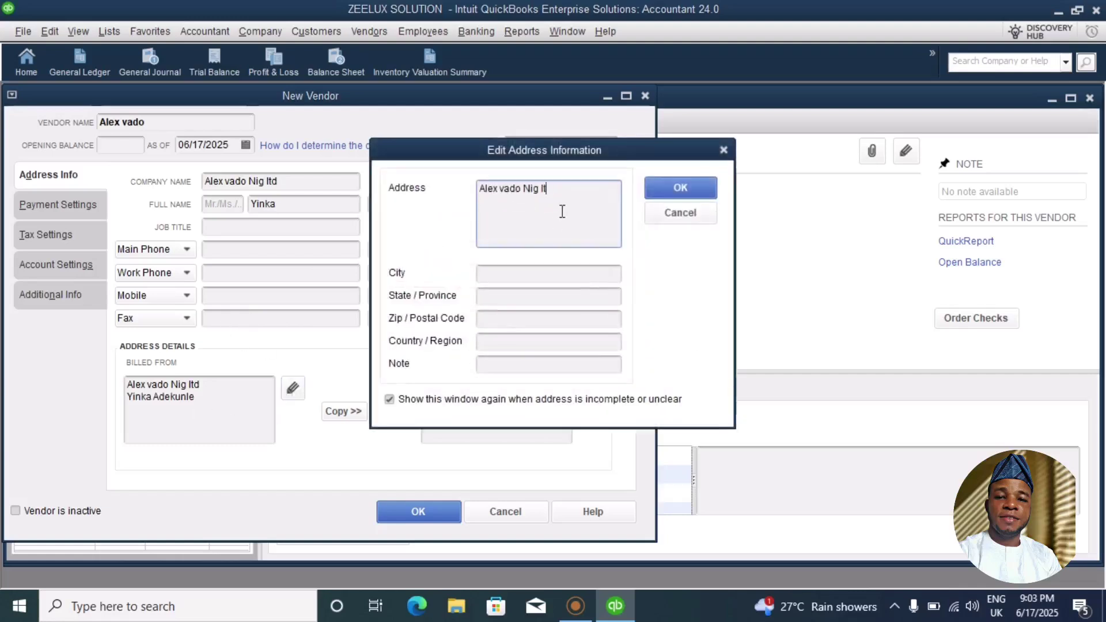
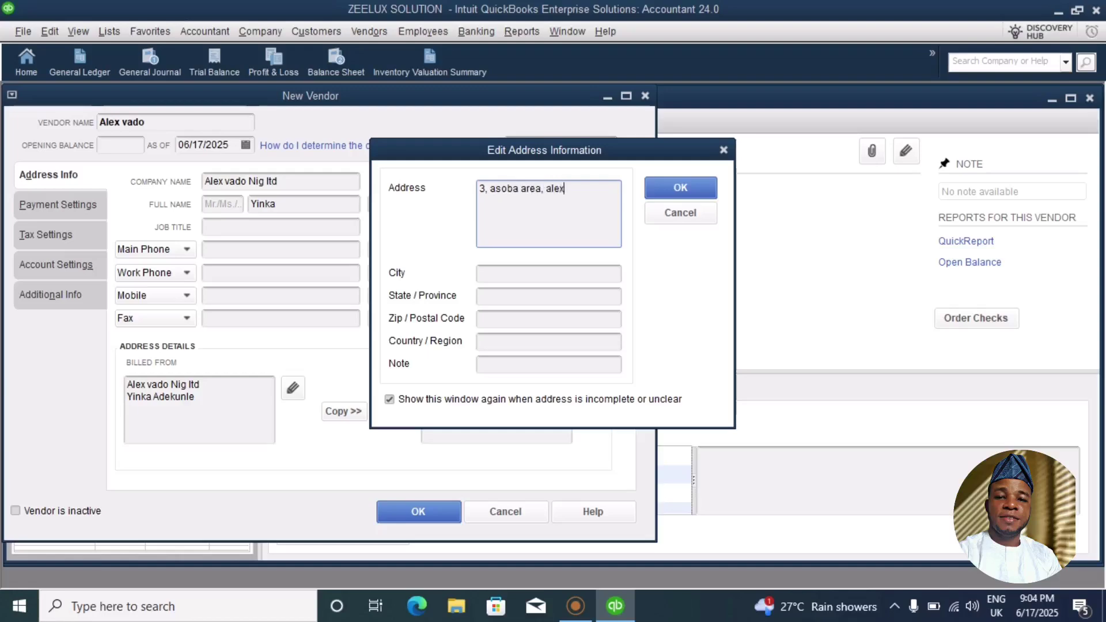
left_click(504, 276)
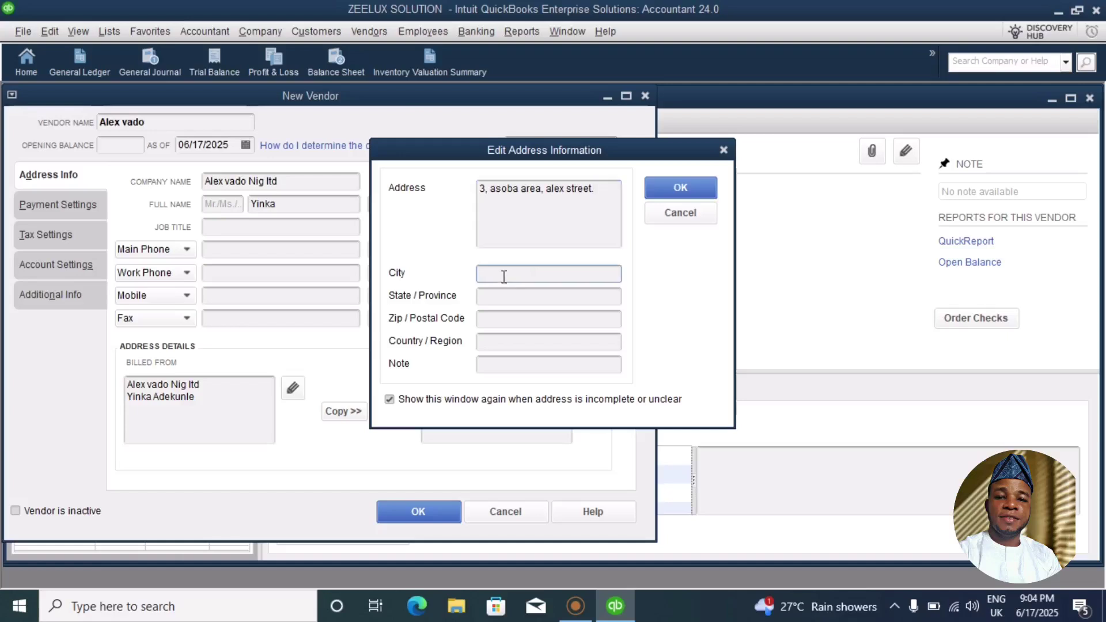
type("owere")
key("BackSpace")
key("BackSpace")
key("BackSpace")
key("BackSpace")
key("BackSpace")
type("island")
left_click(533, 297)
type("lagos")
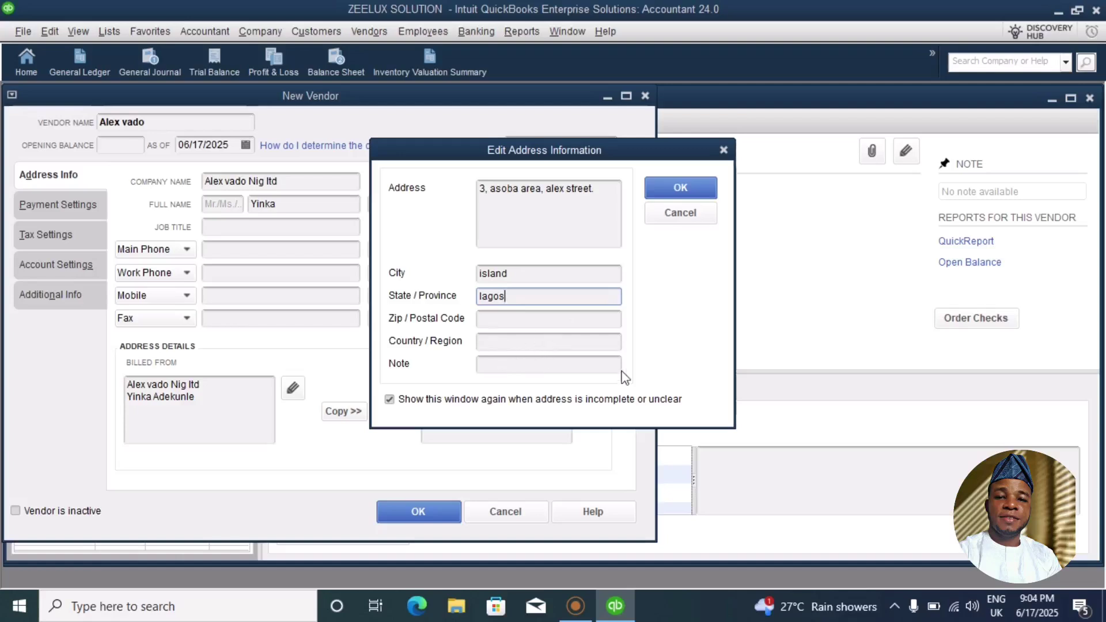
left_click(665, 192)
left_click(406, 511)
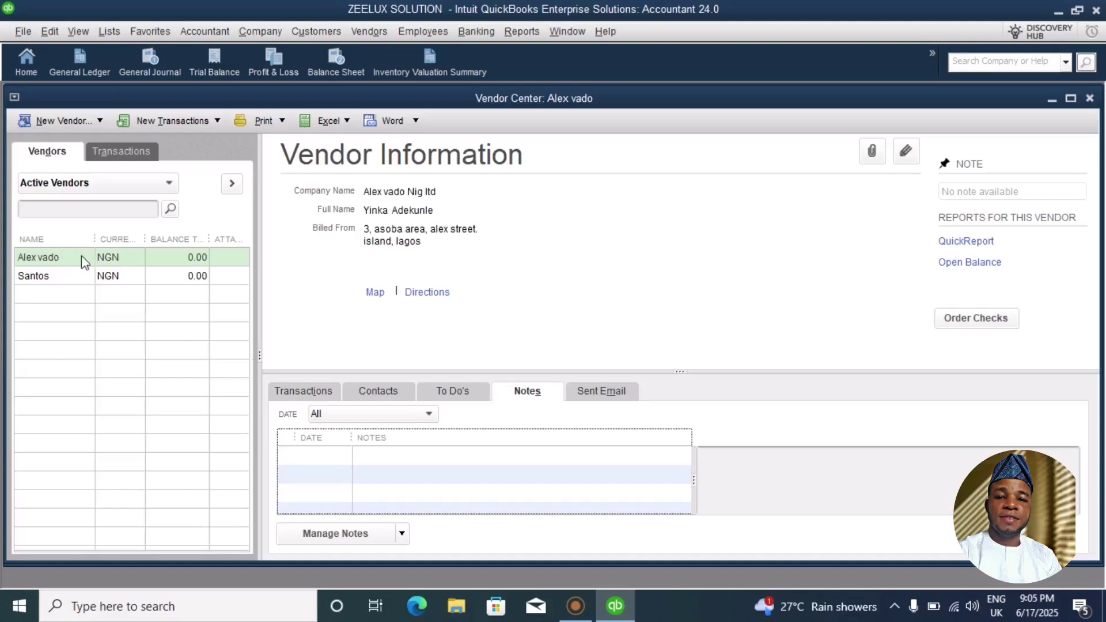
left_click(304, 396)
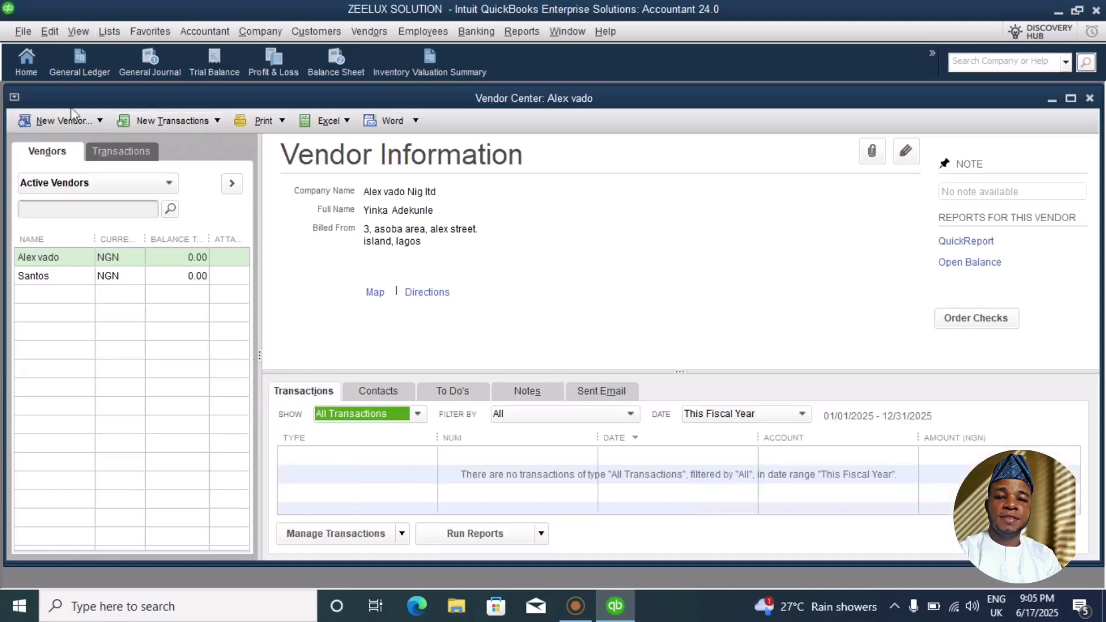
left_click(97, 121)
Create a third vendor named Yoskub with company name Yoskub CML.
left_click(79, 143)
type("Yoskub")
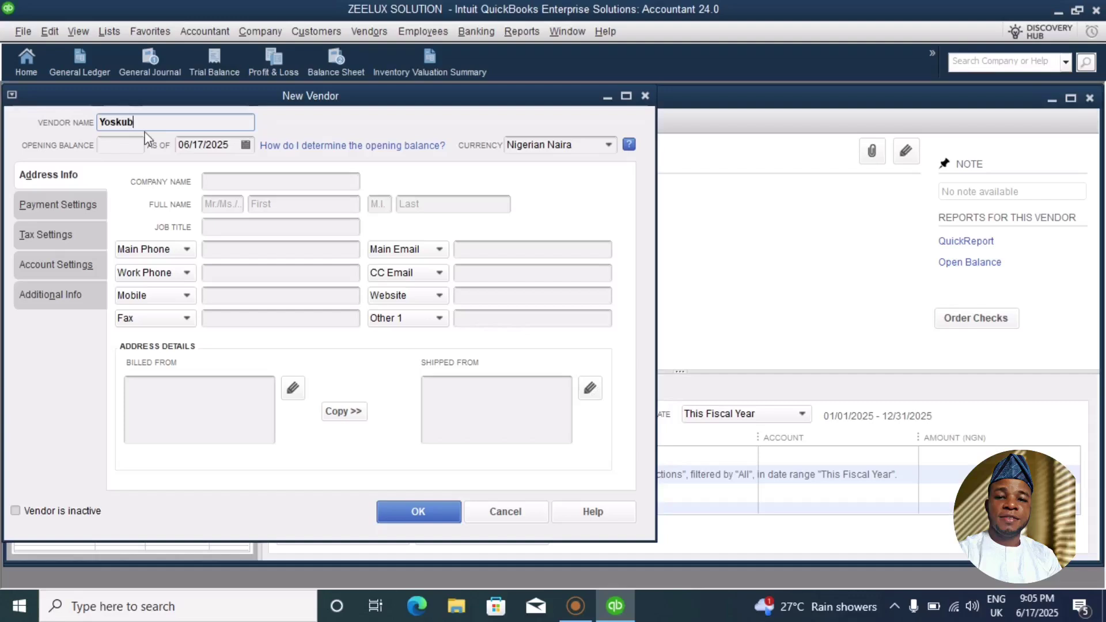
left_click(242, 182)
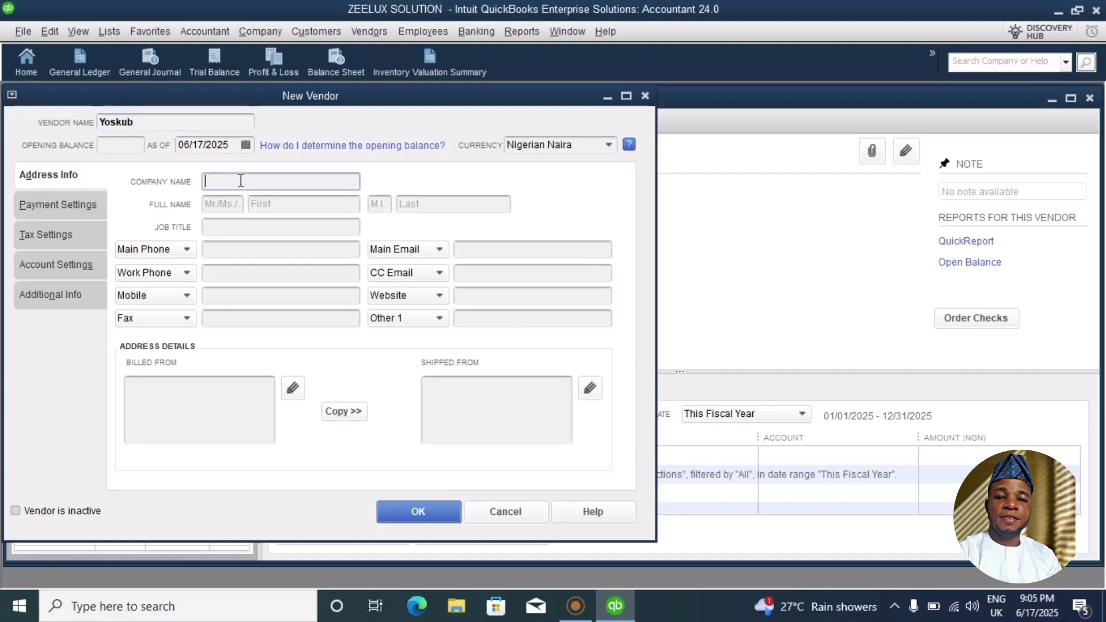
type("Yoskub CML")
Add the contact's first and last name and open the billing address editor.
left_click(266, 206)
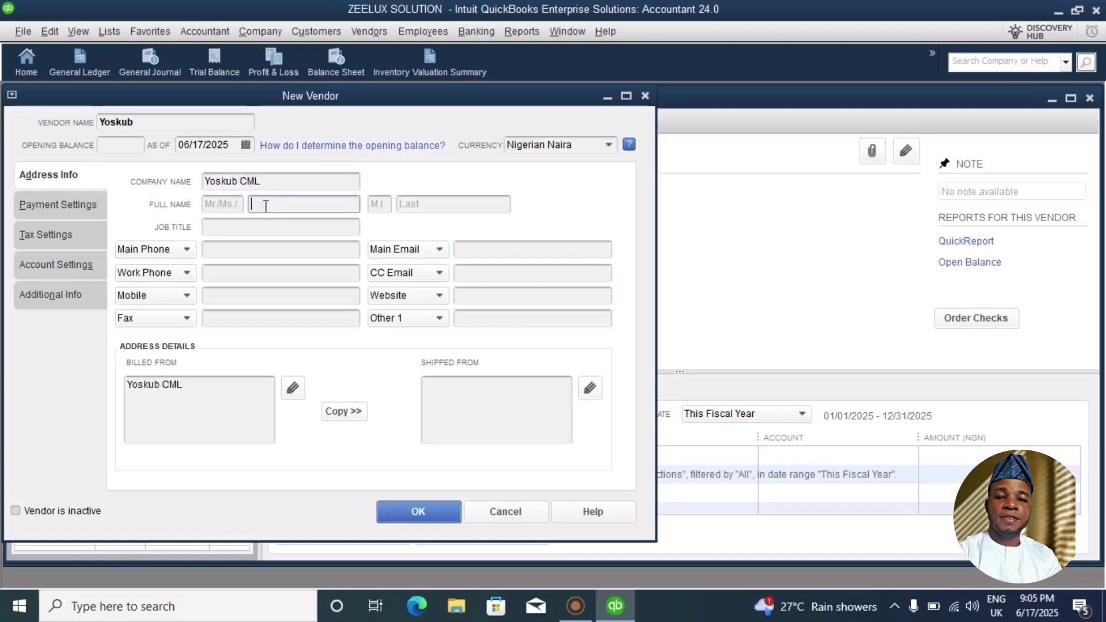
left_click(437, 208)
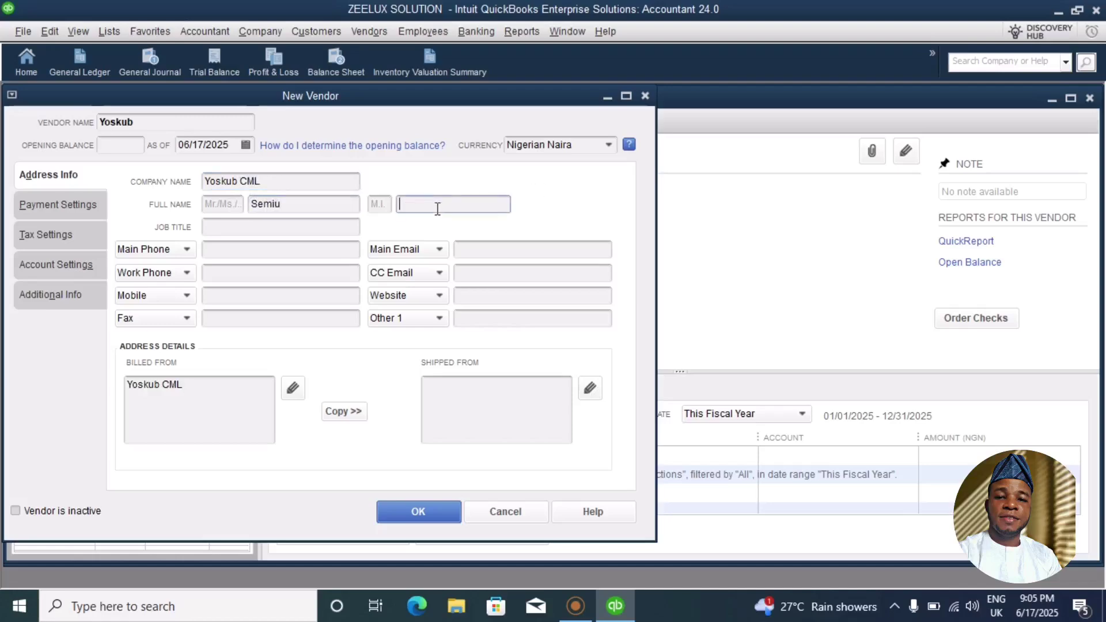
left_click(293, 388)
Replace the Yoskub billing address with the vendor's street address, city and state.
key("BackSpace")
key("BackSpace")
key("BackSpace")
key("BackSpace")
key("BackSpace")
key("BackSpace")
key("BackSpace")
key("BackSpace")
key("BackSpace")
key("BackSpace")
key("BackSpace")
key("BackSpace")
key("BackSpace")
key("BackSpace")
key("BackSpace")
key("BackSpace")
key("BackSpace")
key("BackSpace")
key("BackSpace")
key("BackSpace")
key("BackSpace")
key("BackSpace")
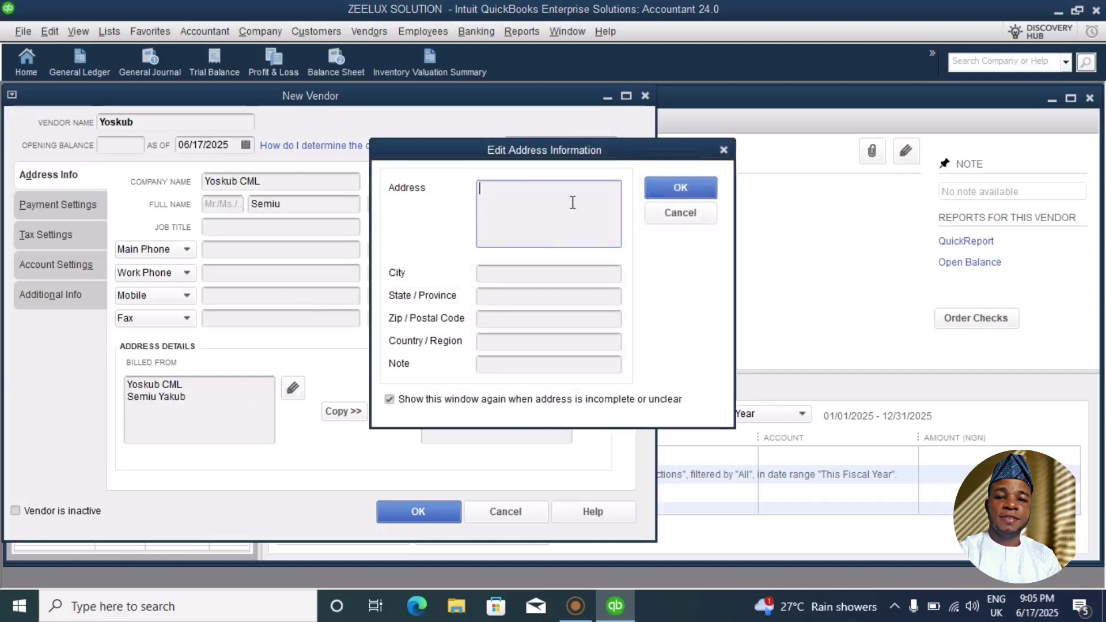
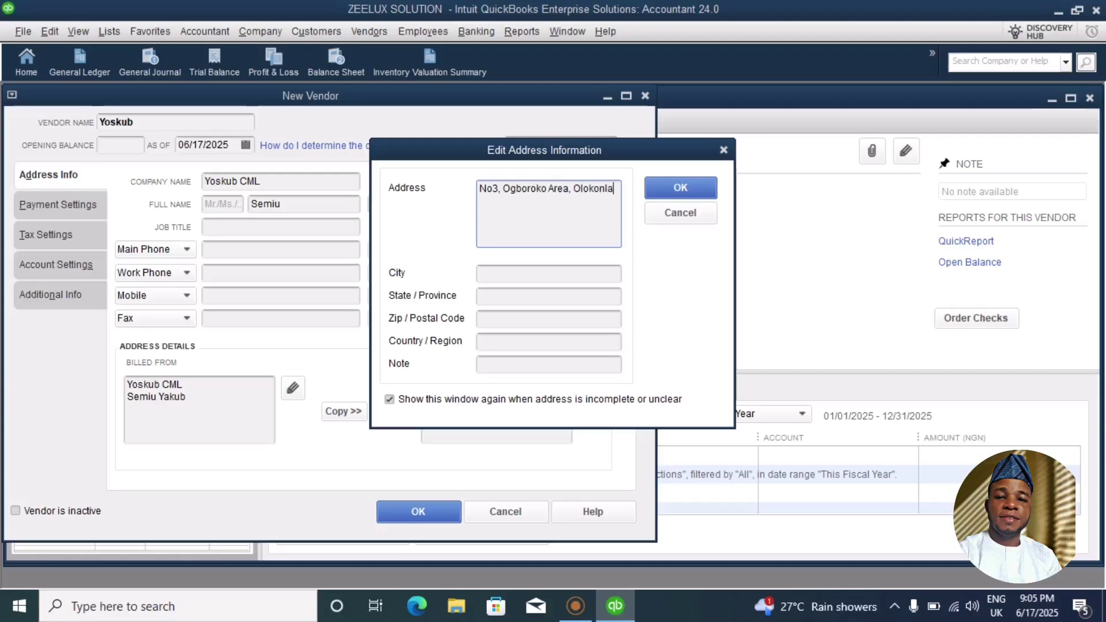
left_click(548, 277)
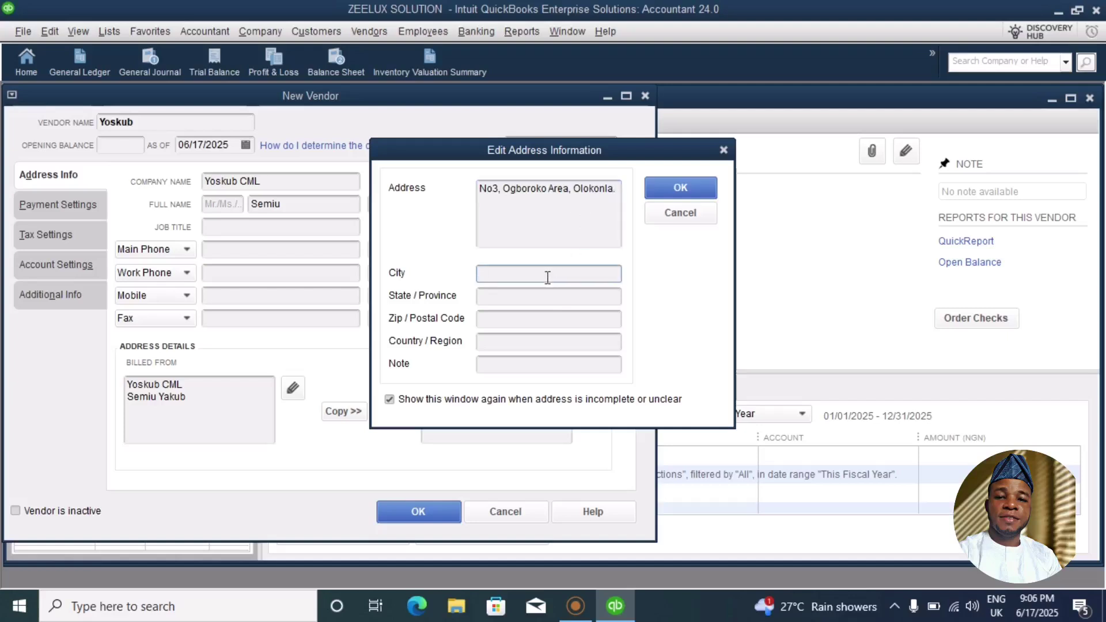
type("Ilorin")
left_click(515, 295)
type("Kwara")
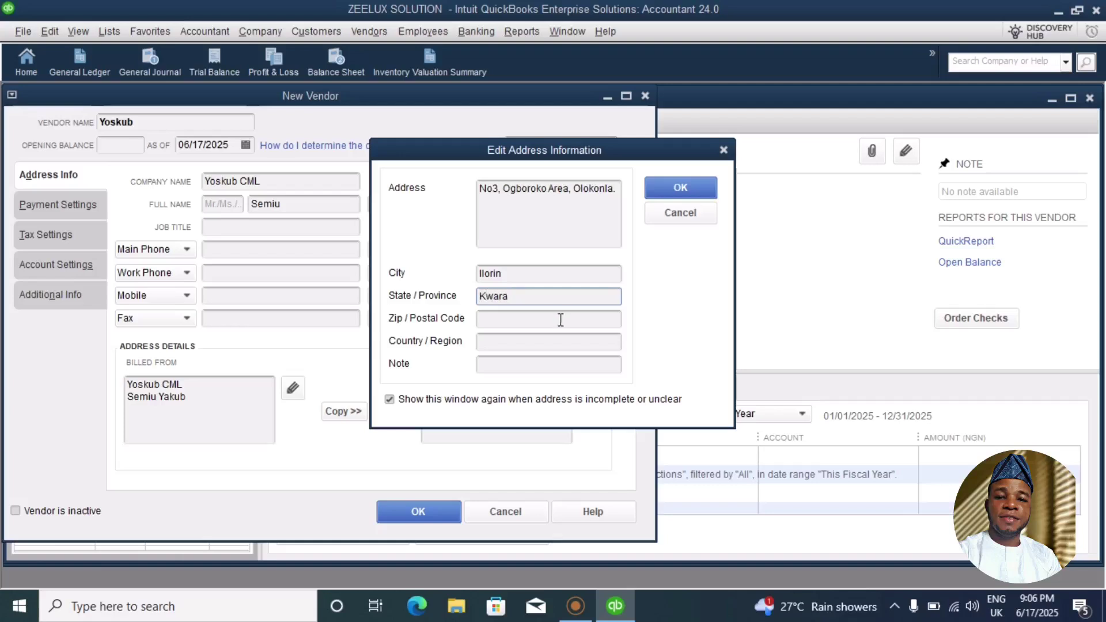
left_click(504, 344)
left_click(683, 188)
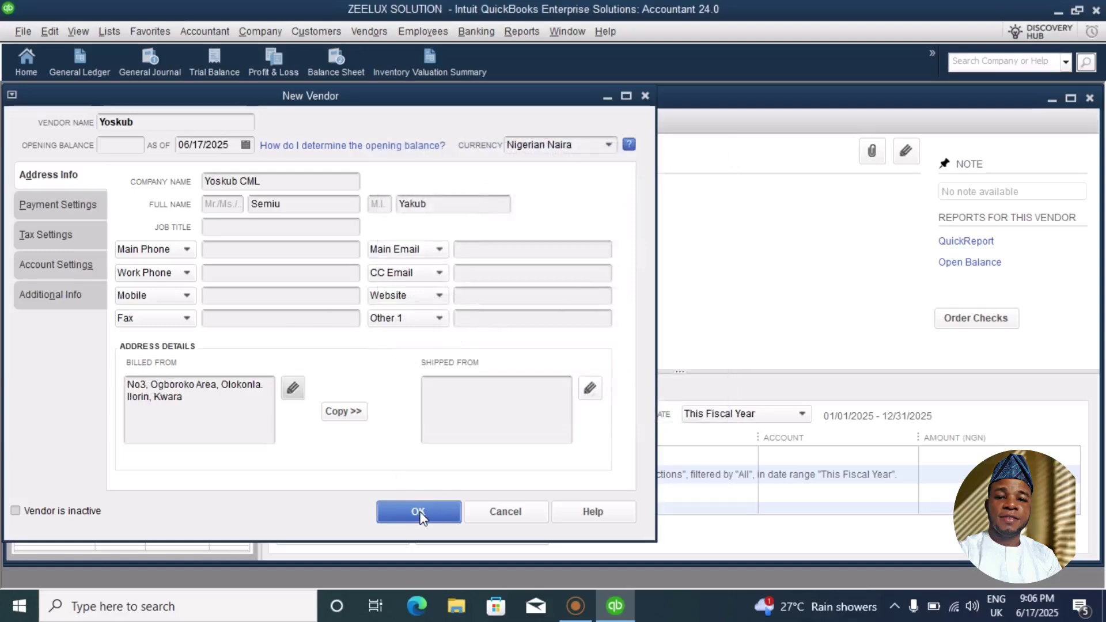
Check Yoskub's Payment Settings, return to Address Info, and save the vendor.
left_click(73, 205)
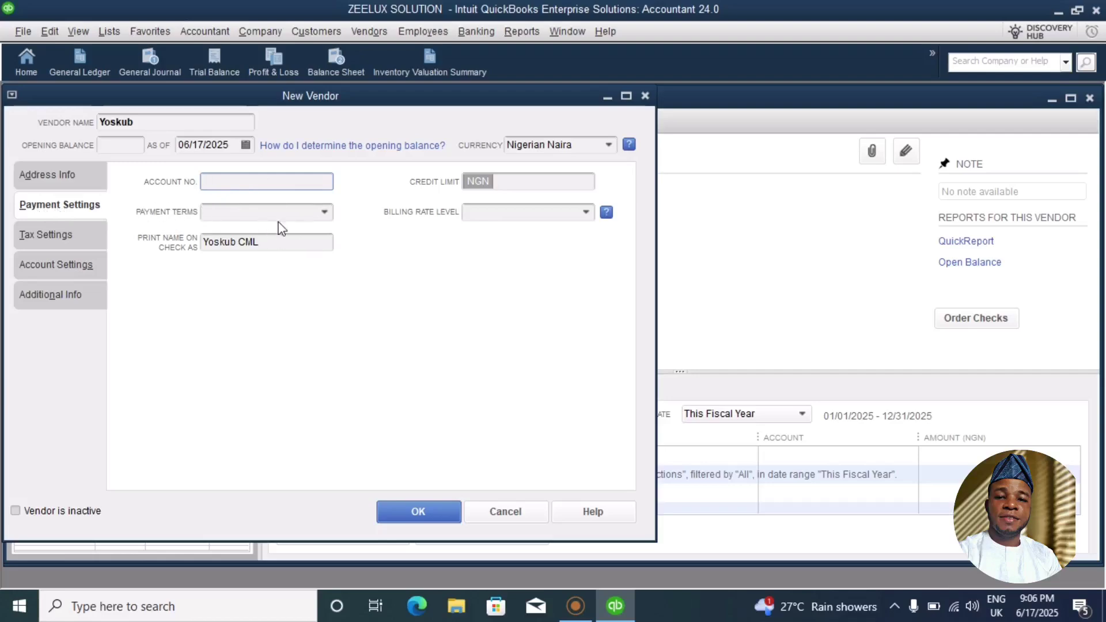
left_click(42, 177)
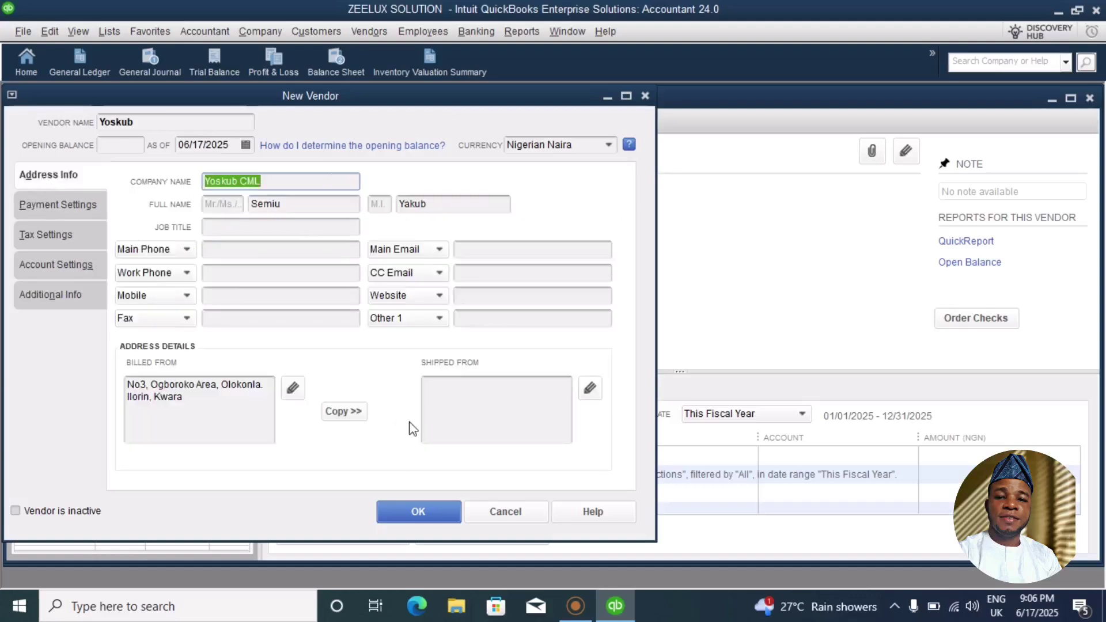
left_click(416, 512)
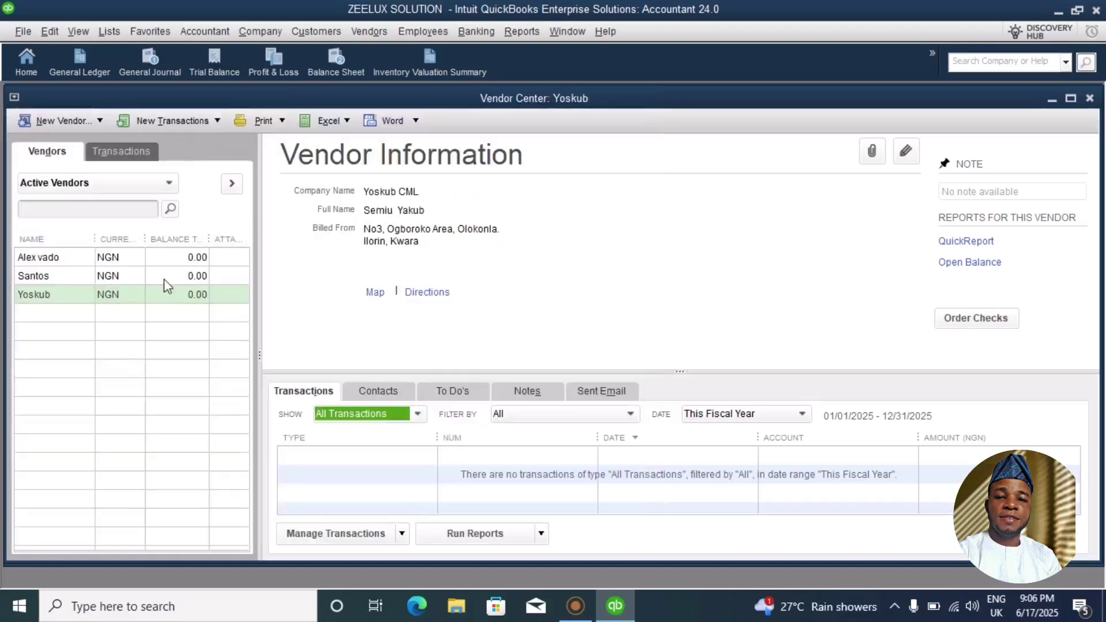